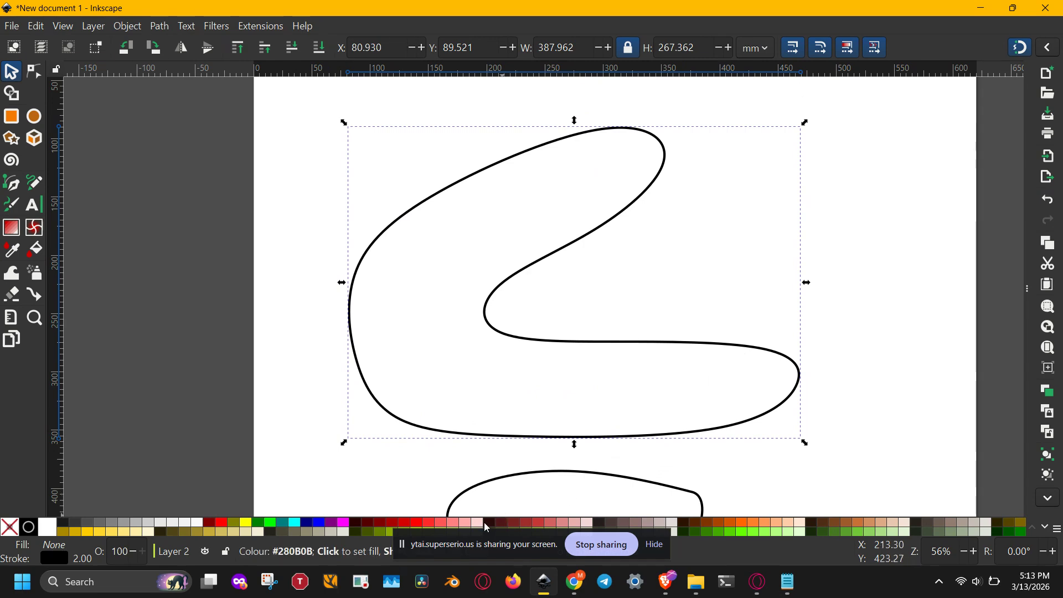
# Step: Set the stroke colour of the large curved shape to red and keep the shape selected
pyautogui.keyDown('shift'); pyautogui.click(223, 527); pyautogui.keyUp('shift')
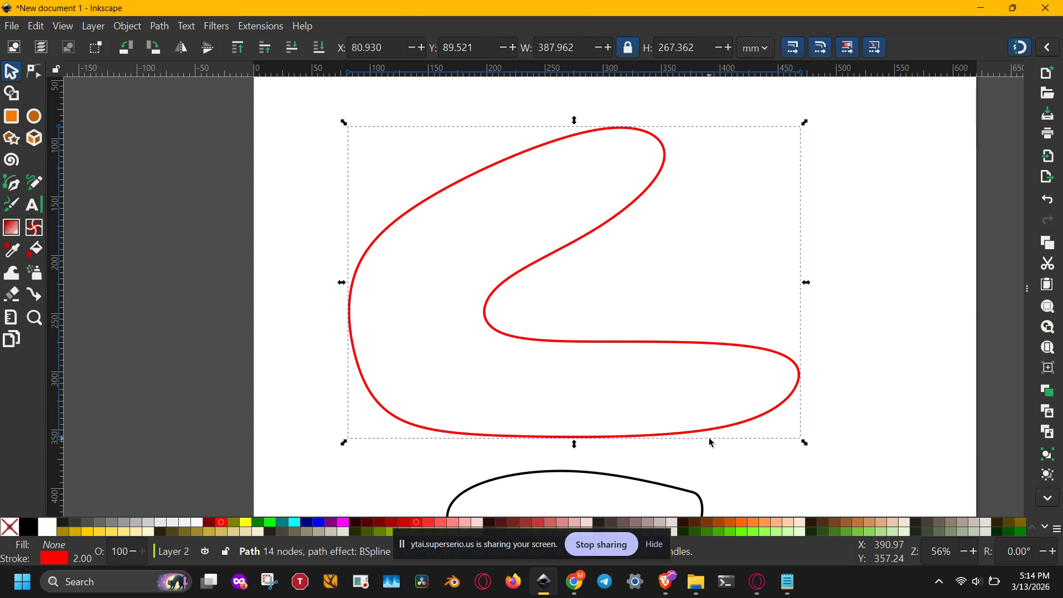
pyautogui.click(882, 384)
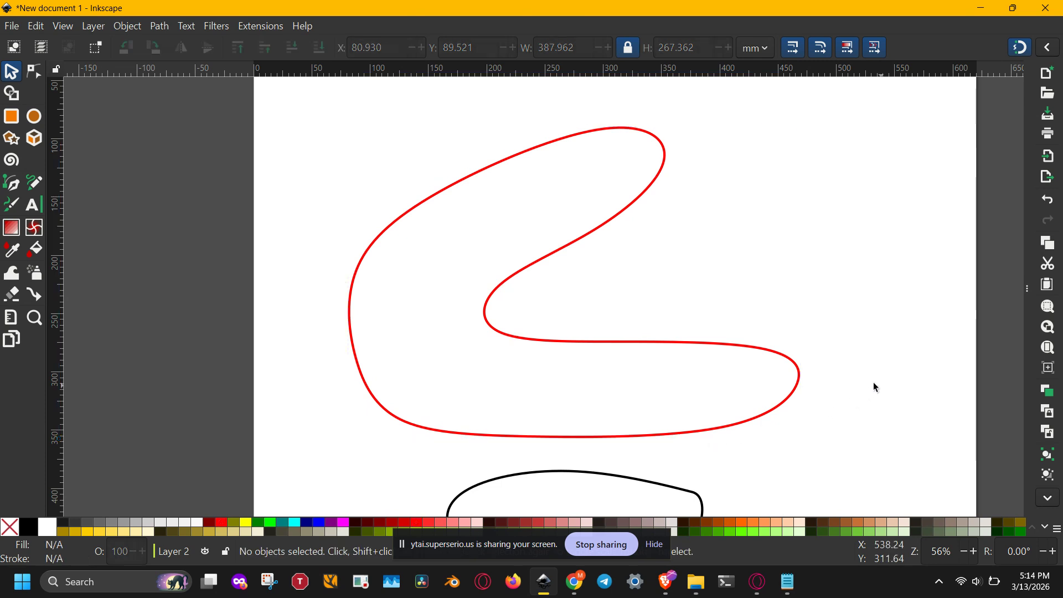
pyautogui.click(495, 295)
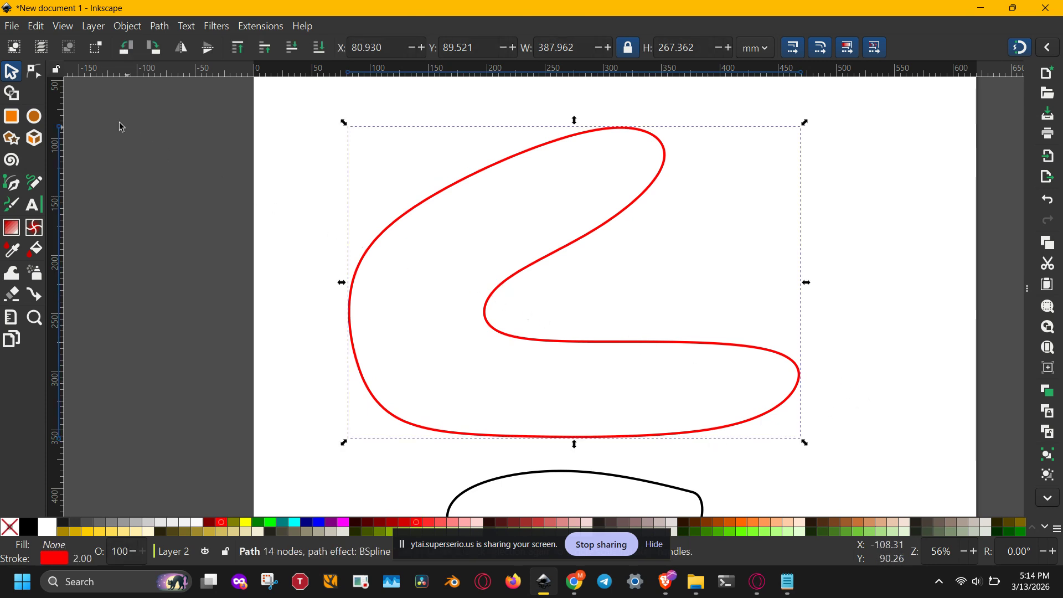
# Step: Show the nodes of the red B-spline outline for node editing and convert it with Object to Path
pyautogui.click(37, 72)
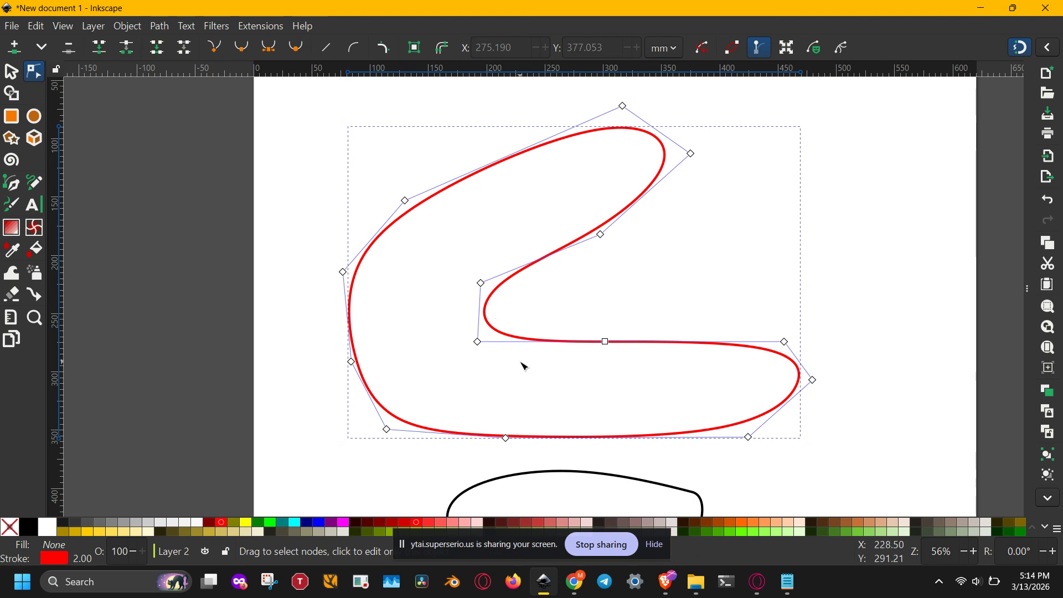
pyautogui.click(477, 342)
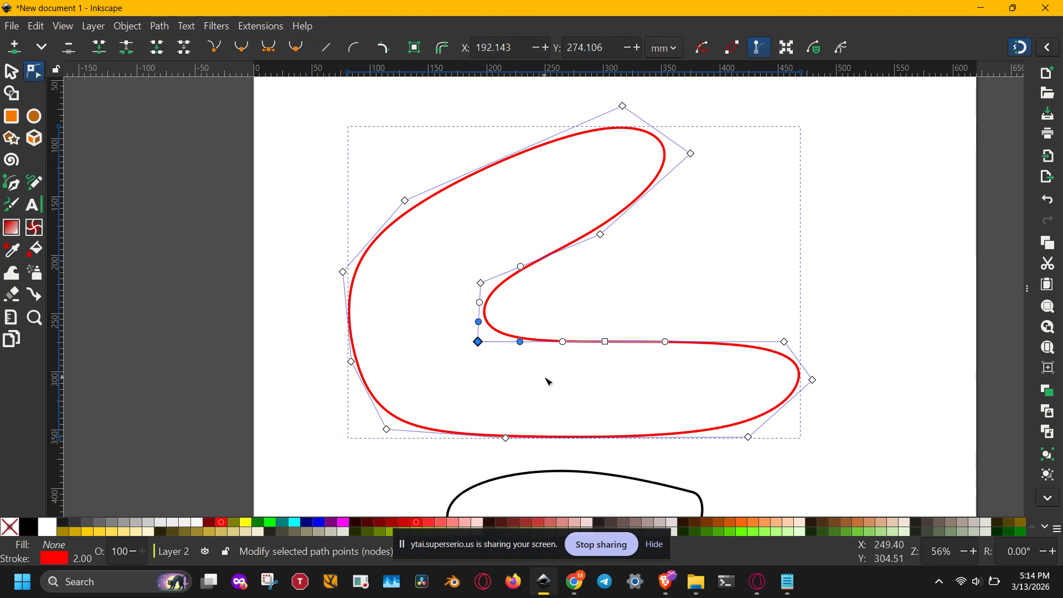
pyautogui.moveTo(549, 379); pyautogui.dragTo(563, 265)
pyautogui.click(565, 330)
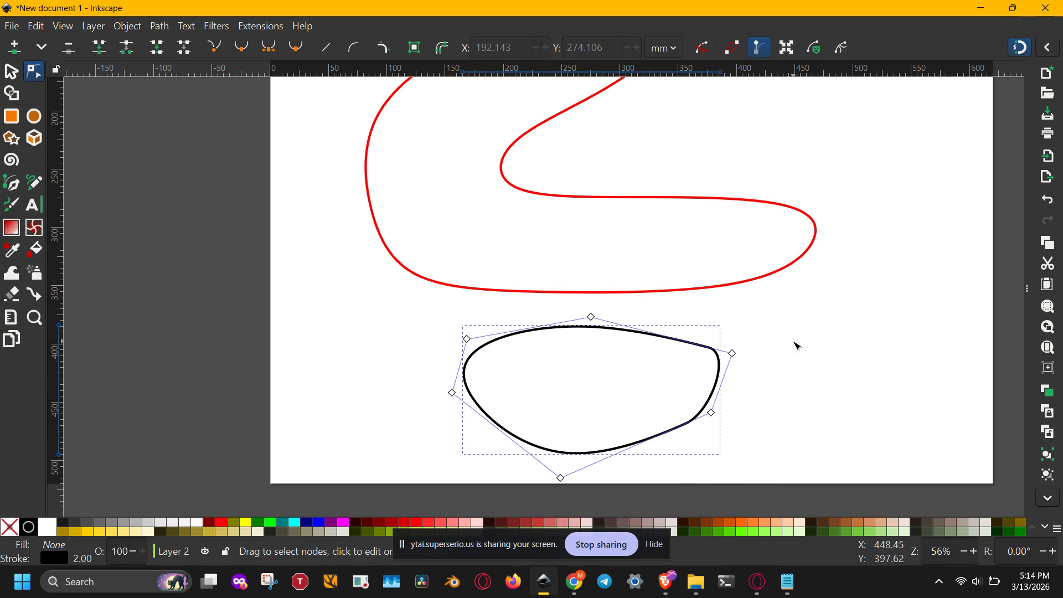
pyautogui.click(731, 277)
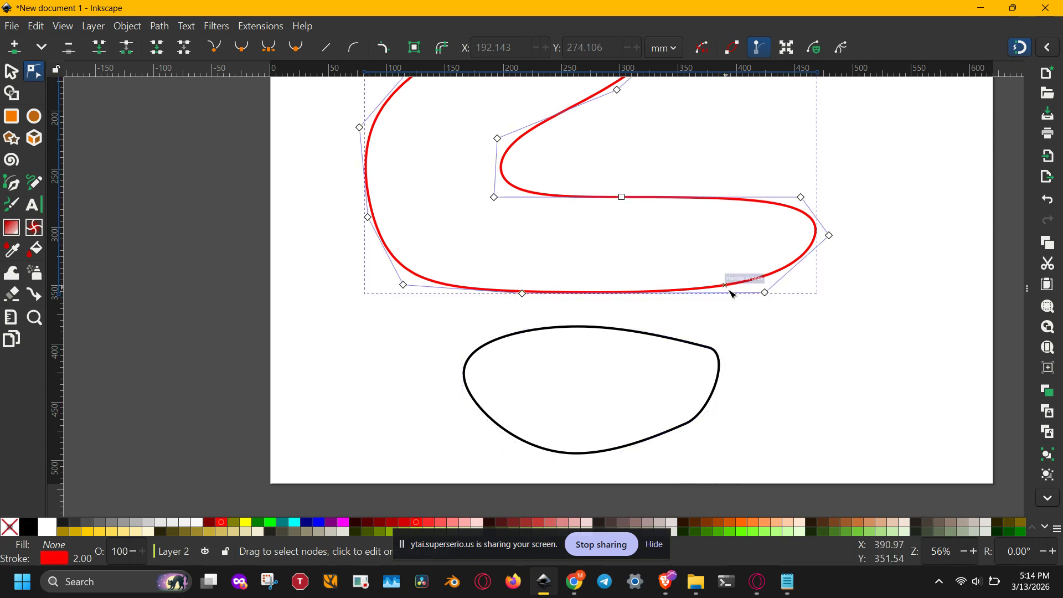
pyautogui.moveTo(831, 347); pyautogui.dragTo(783, 388)
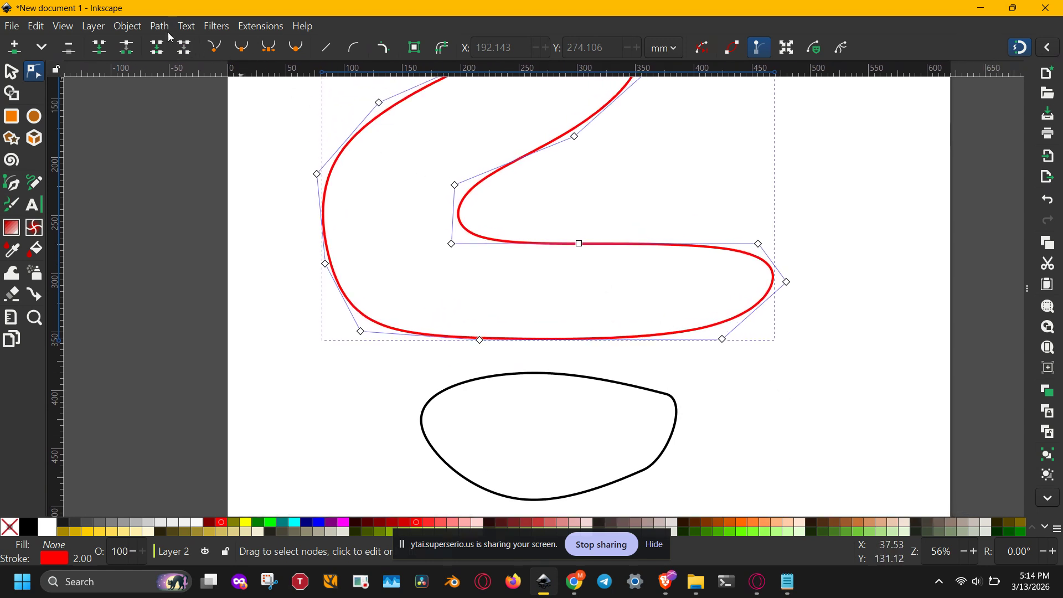
pyautogui.click(130, 28)
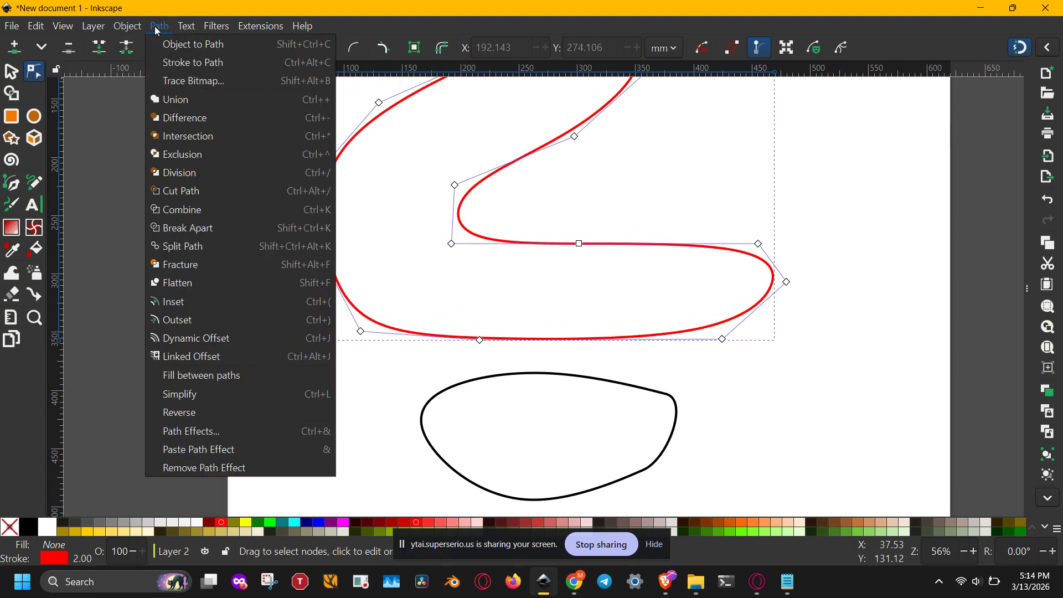
pyautogui.click(252, 49)
# Step: Move the inner-edge node of the red shape's upper arm to about X 303.3, Y 158.9 mm
pyautogui.moveTo(589, 201); pyautogui.dragTo(577, 285)
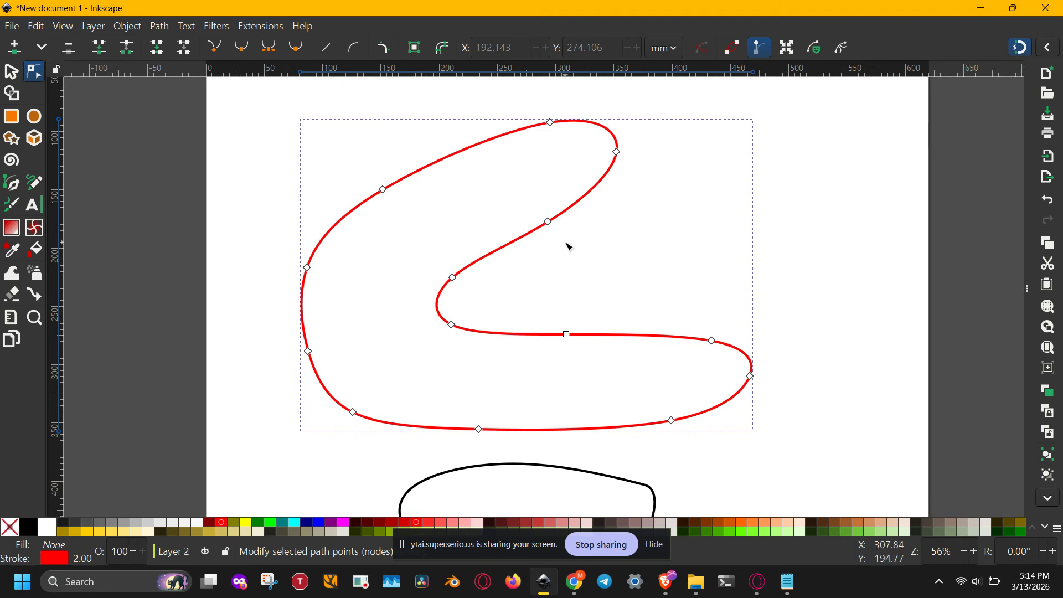
pyautogui.moveTo(525, 207); pyautogui.dragTo(560, 199)
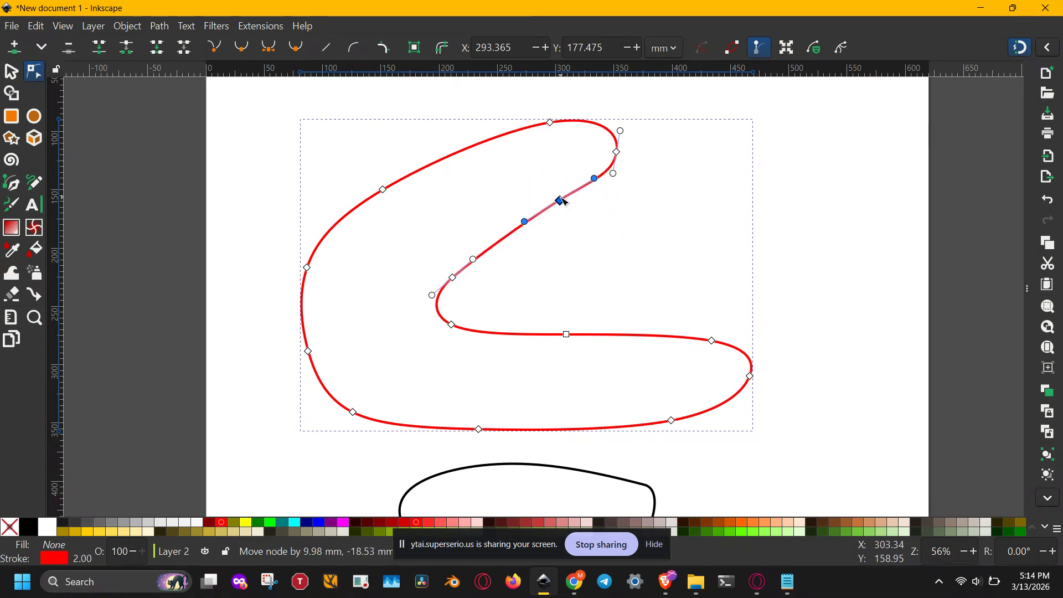
pyautogui.click(579, 218)
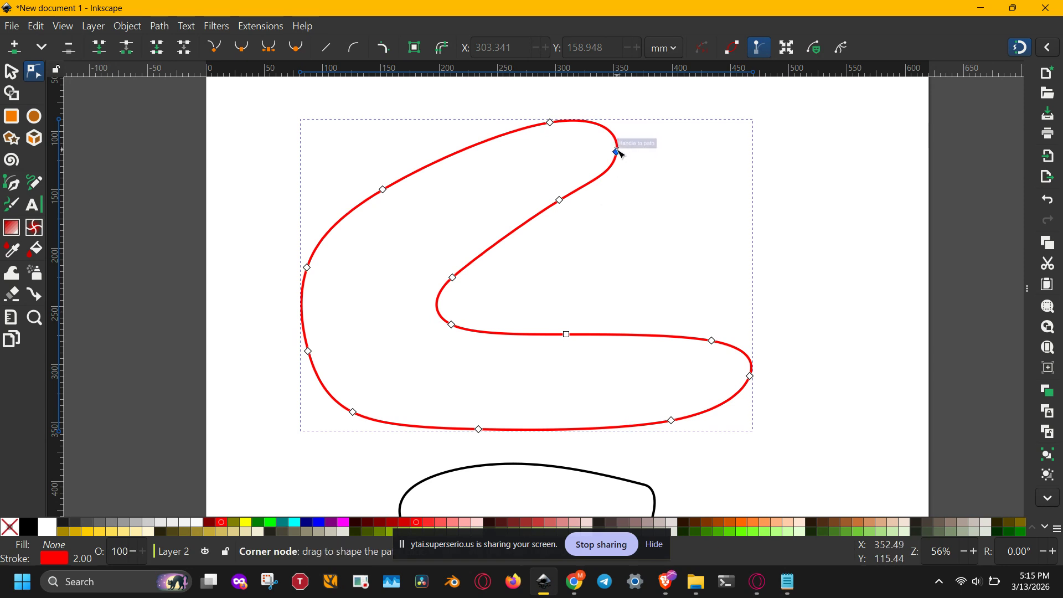
# Step: Move the tip node of the red shape's upper arm outward to about X 425.4, Y 122.3 mm
pyautogui.moveTo(623, 150); pyautogui.dragTo(662, 127)
pyautogui.click(717, 189)
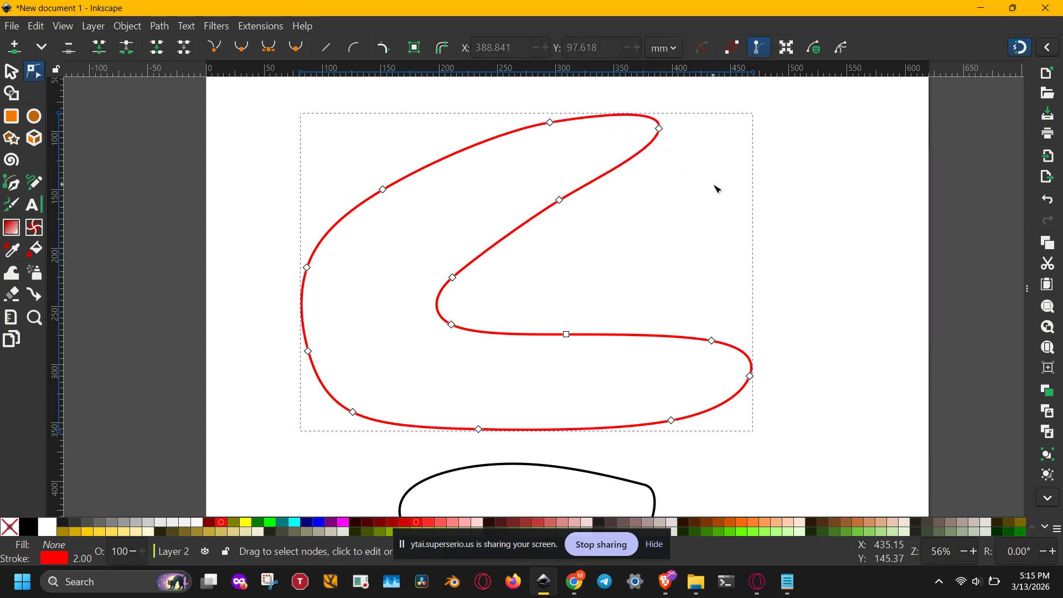
pyautogui.click(660, 129)
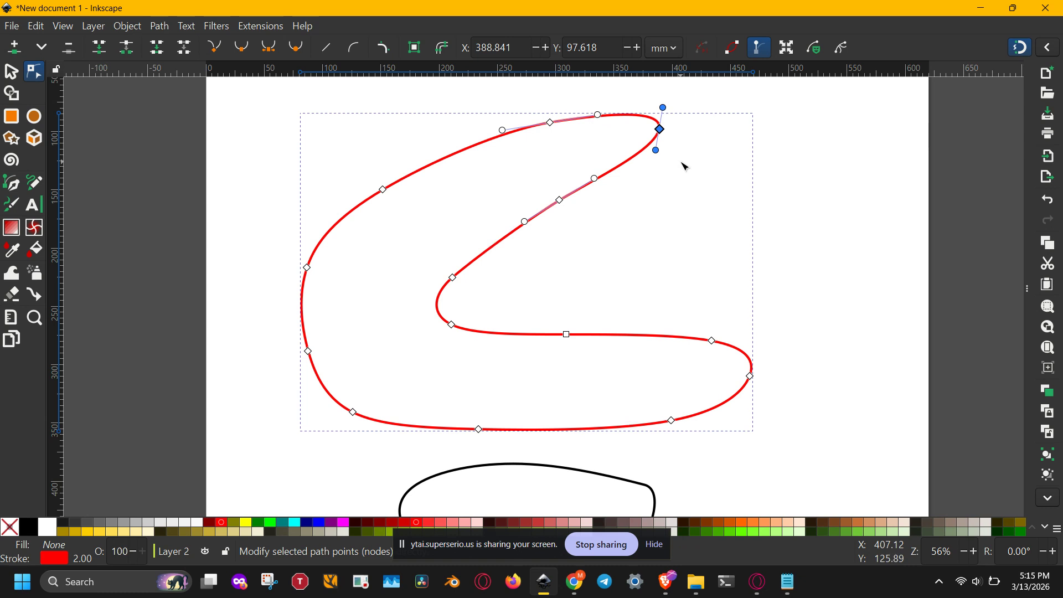
pyautogui.moveTo(659, 129); pyautogui.dragTo(715, 161)
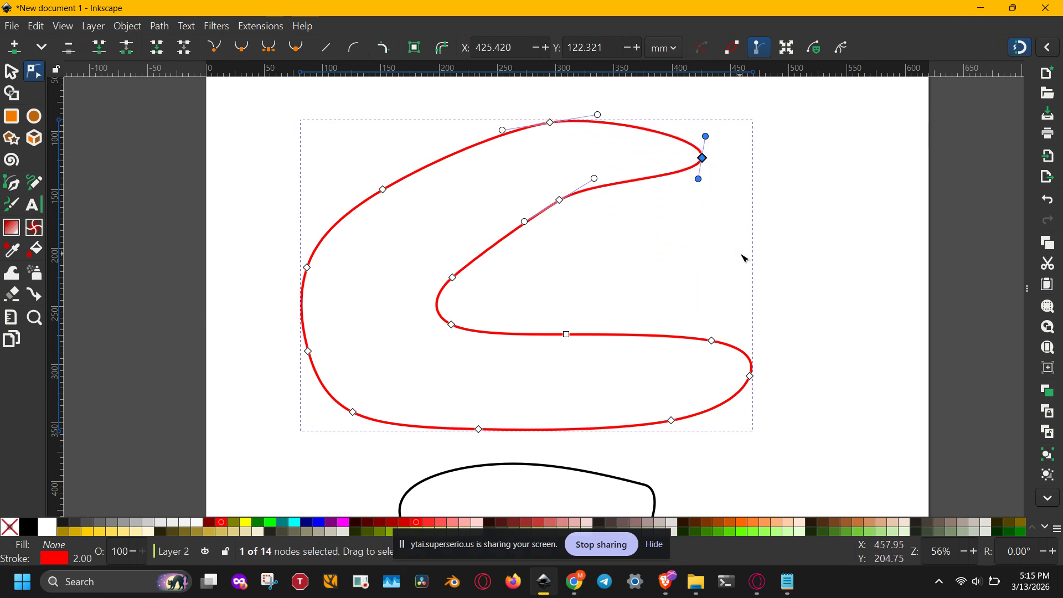
# Step: Nudge the upper arm's tip node left to X 370.387 mm
pyautogui.press('Left')
pyautogui.press('Left')
pyautogui.press('Left')
pyautogui.press('Left')
pyautogui.press('Left')
pyautogui.press('Left')
pyautogui.press('Left')
pyautogui.press('Left')
pyautogui.press('Left')
pyautogui.press('Left')
pyautogui.press('Left')
pyautogui.press('Left')
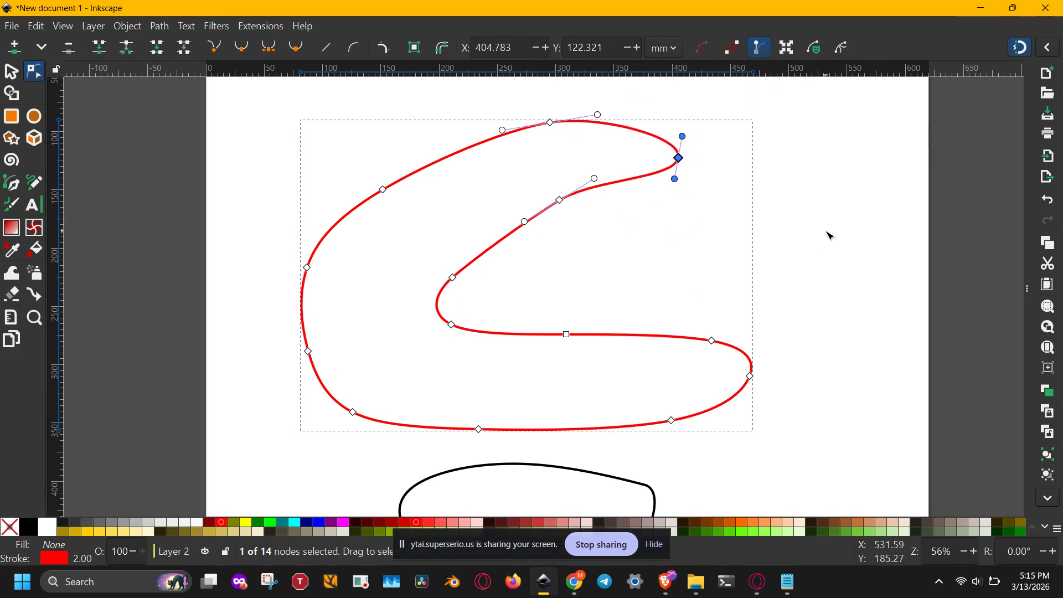
pyautogui.press('Left')
pyautogui.press('Left')
pyautogui.press('Left')
pyautogui.press('Left')
pyautogui.press('Left')
pyautogui.press('Left')
pyautogui.press('Left')
pyautogui.press('Left')
pyautogui.press('Left')
pyautogui.press('Left')
pyautogui.press('Left')
pyautogui.press('Left')
pyautogui.press('Left')
pyautogui.press('Left')
pyautogui.press('Left')
pyautogui.press('Left')
pyautogui.press('Left')
pyautogui.press('Left')
pyautogui.press('Left')
pyautogui.press('Left')
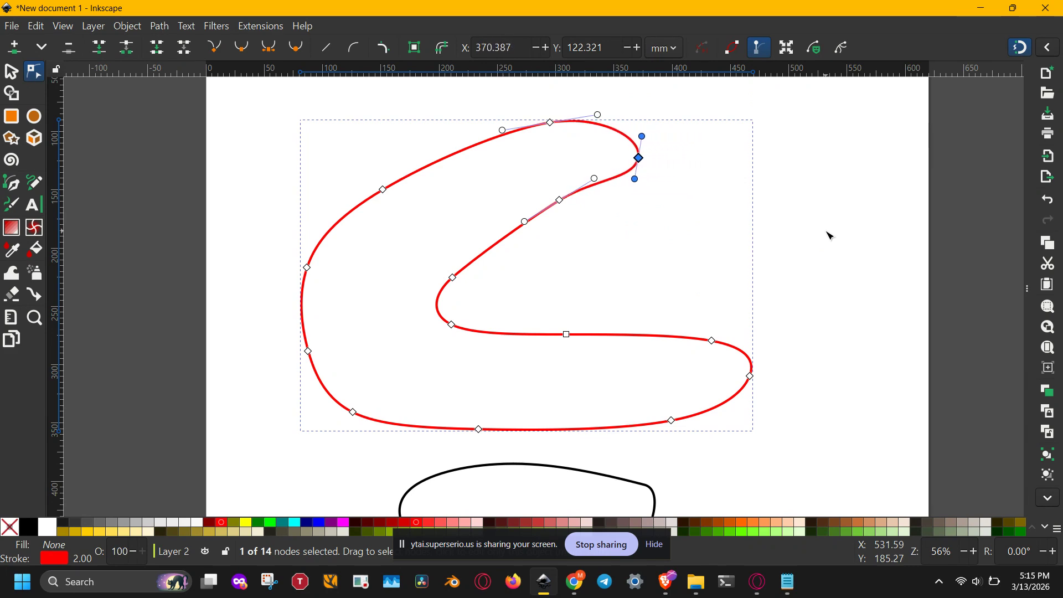
# Step: Nudge the upper arm's tip node up to Y 106.446 mm and slightly right to X 373.033 mm
pyautogui.press('Up')
pyautogui.press('Up')
pyautogui.press('Up')
pyautogui.press('Up')
pyautogui.press('Up')
pyautogui.press('Up')
pyautogui.press('Up')
pyautogui.press('Up')
pyautogui.press('Up')
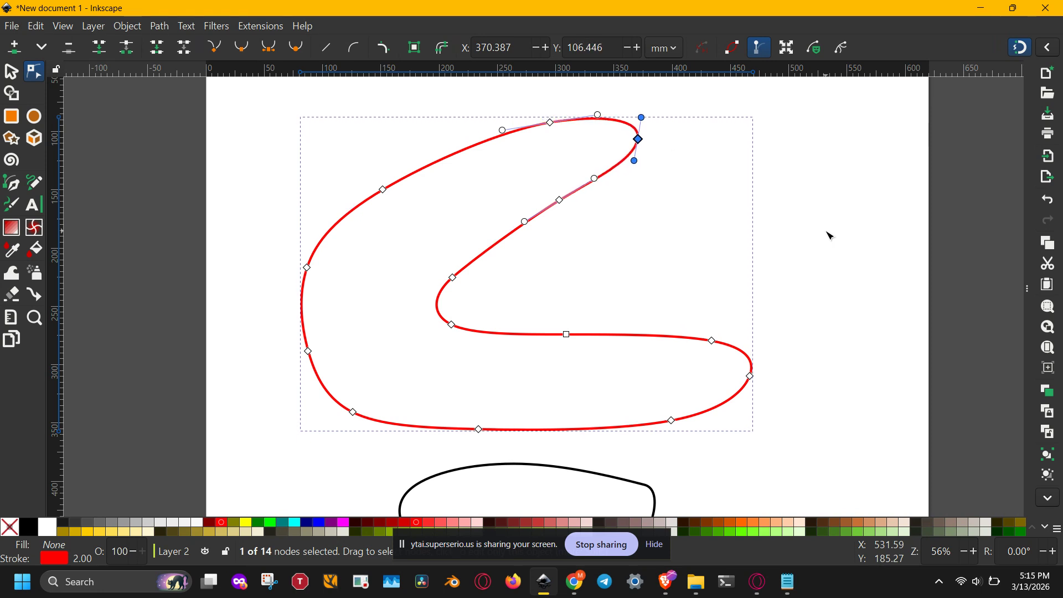
pyautogui.press('Right')
pyautogui.press('Right')
pyautogui.press('Right')
pyautogui.press('Right')
pyautogui.press('Right')
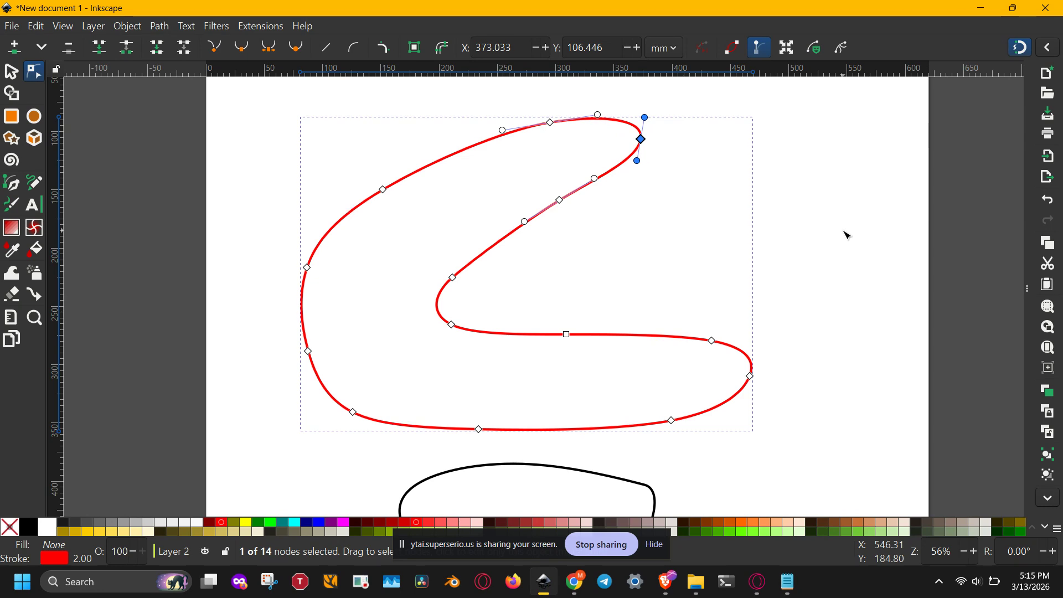
# Step: Nudge the upper arm's tip node right in large increments and slightly back left, to X 412.720 mm
pyautogui.hotkey('shift', 'Right')
pyautogui.hotkey('shift', 'Right')
pyautogui.hotkey('shift', 'Right')
pyautogui.hotkey('shift', 'Right')
pyautogui.hotkey('shift', 'Right')
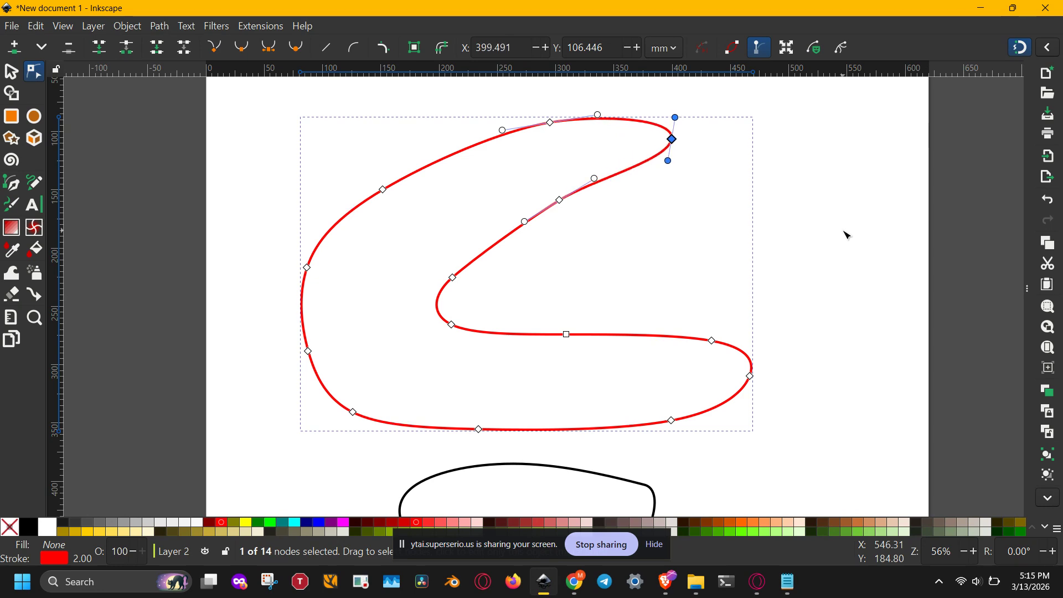
pyautogui.hotkey('shift', 'Right')
pyautogui.hotkey('shift', 'Right')
pyautogui.hotkey('shift', 'Right')
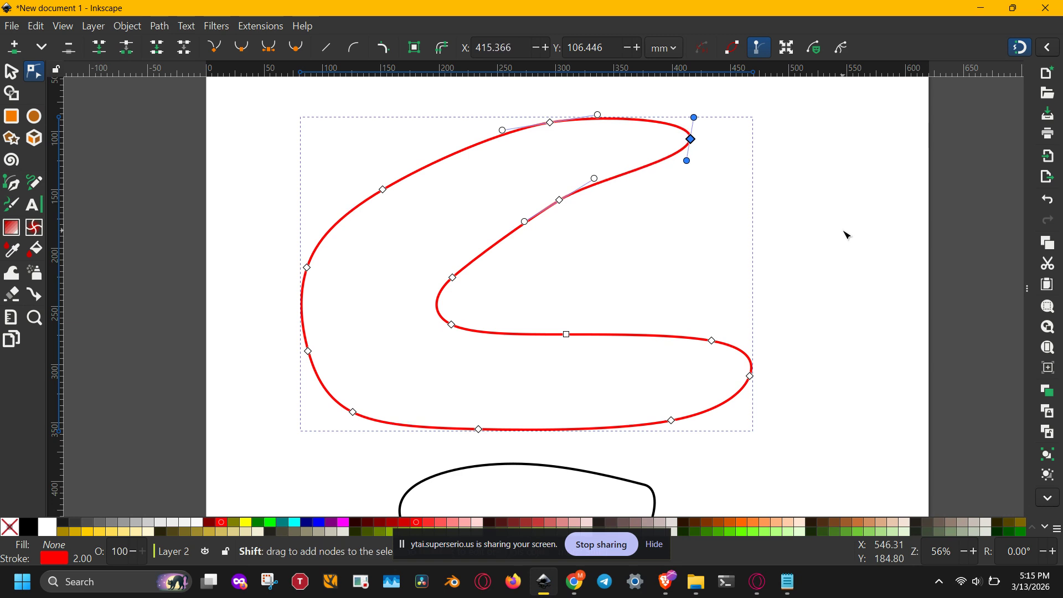
pyautogui.press('Left')
pyautogui.press('Left')
pyautogui.press('Left')
pyautogui.press('Left')
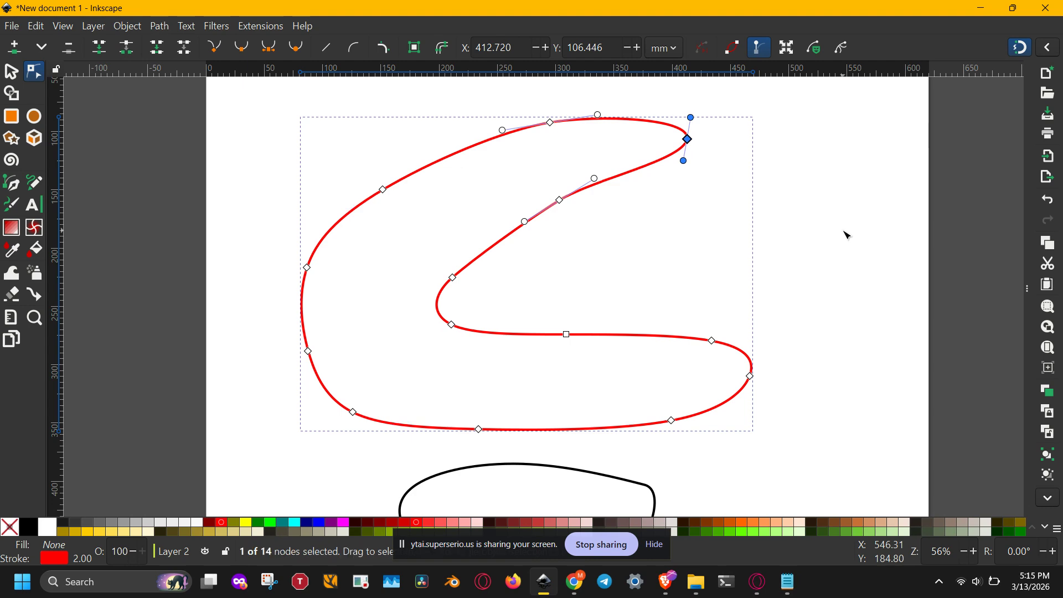
# Step: Try bulging the outline's upper segment outward, undo it, and bend the upper-left segment inward instead
pyautogui.moveTo(678, 228); pyautogui.dragTo(658, 275)
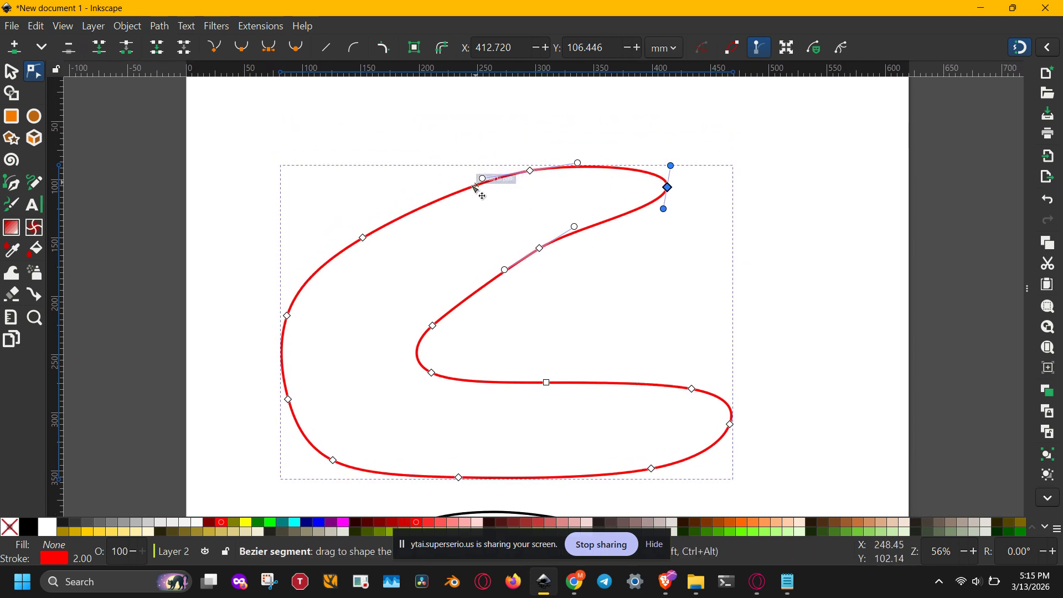
pyautogui.moveTo(436, 203); pyautogui.dragTo(439, 140)
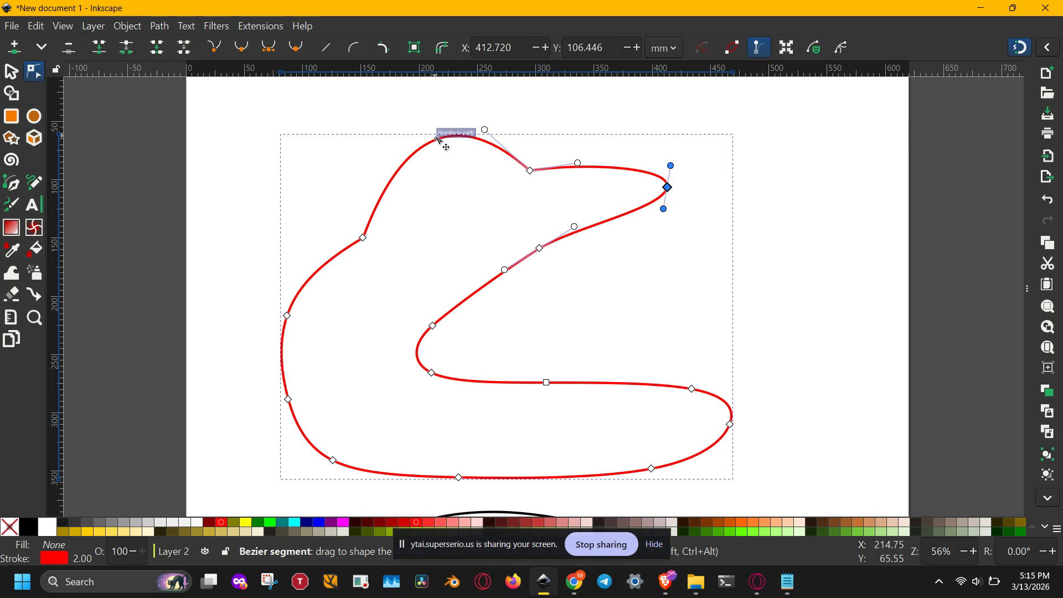
pyautogui.hotkey('ctrl', 'z')
pyautogui.moveTo(330, 268); pyautogui.dragTo(350, 282)
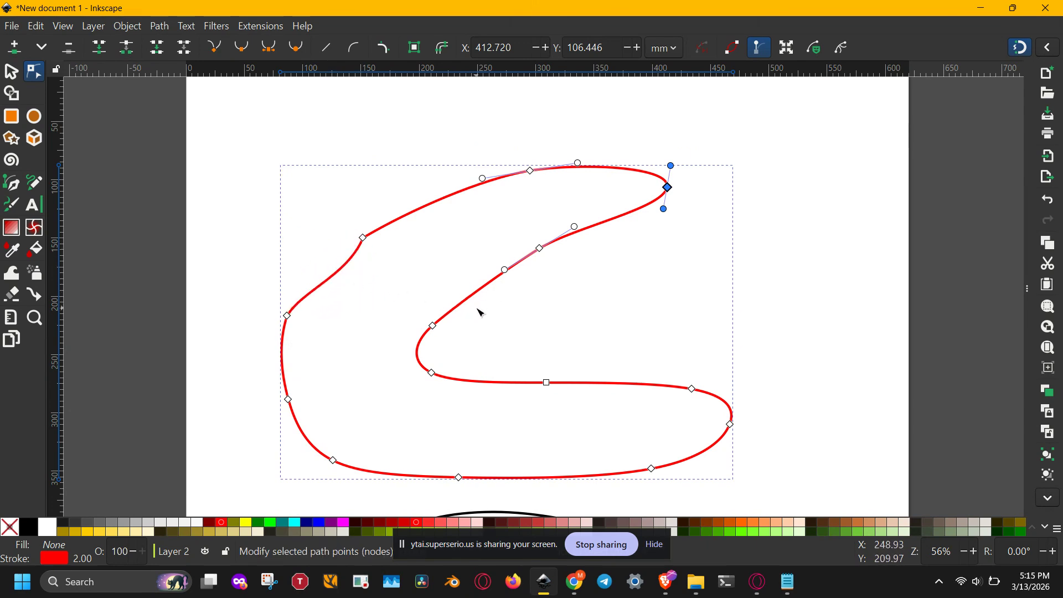
# Step: Adjust the Bezier handles at both ends of the upper arm's inner segment to form an S-shaped curve
pyautogui.click(433, 325)
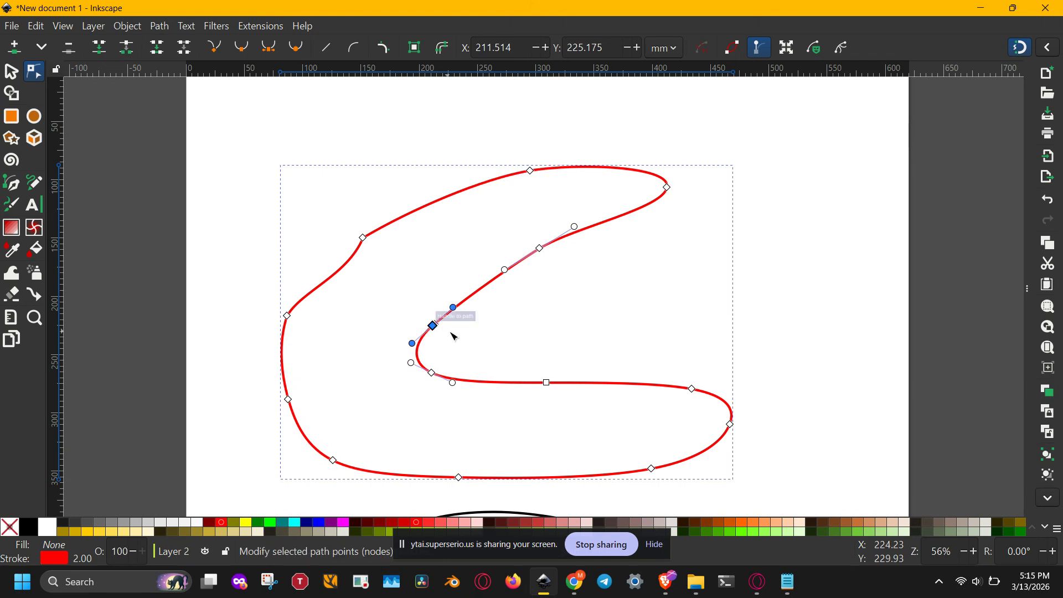
pyautogui.moveTo(453, 307); pyautogui.dragTo(525, 319)
pyautogui.moveTo(505, 271); pyautogui.dragTo(471, 252)
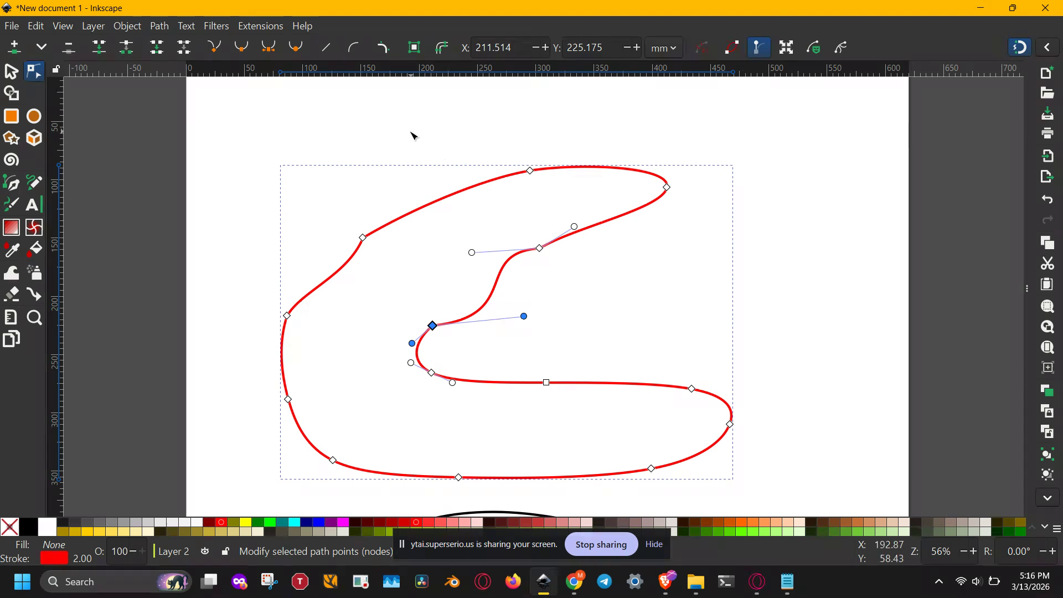
# Step: Select the three upper nodes together, sculpt them by pulling the inner and upper-left nodes rightward, and clear the selection
pyautogui.moveTo(265, 139); pyautogui.dragTo(609, 300)
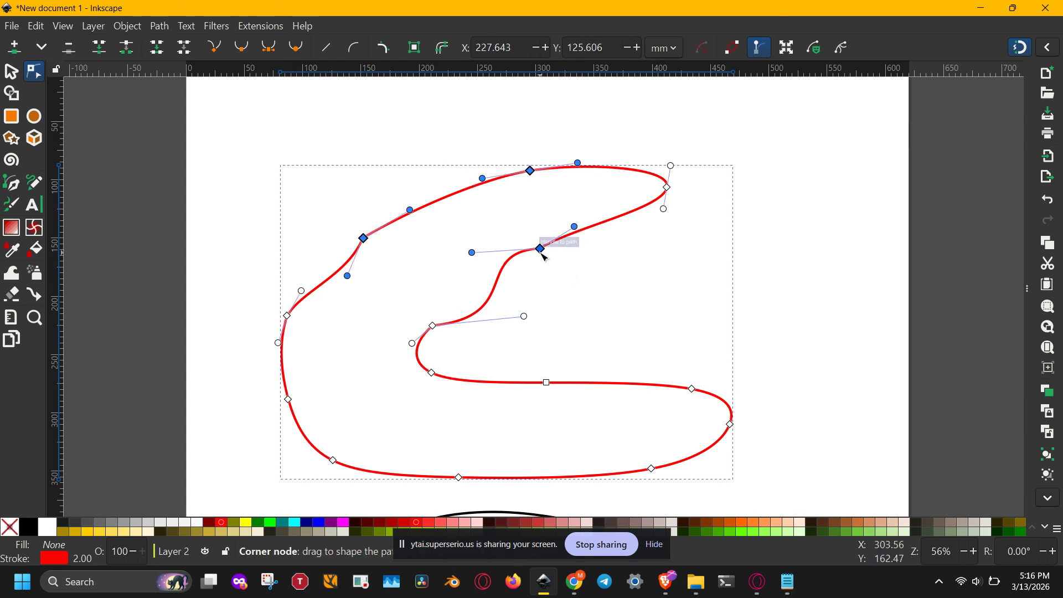
pyautogui.moveTo(541, 252)
pyautogui.mouseDown()
pyautogui.moveTo(536, 135)
pyautogui.moveTo(599, 332)
pyautogui.moveTo(561, 206)
pyautogui.moveTo(578, 265)
pyautogui.mouseUp()
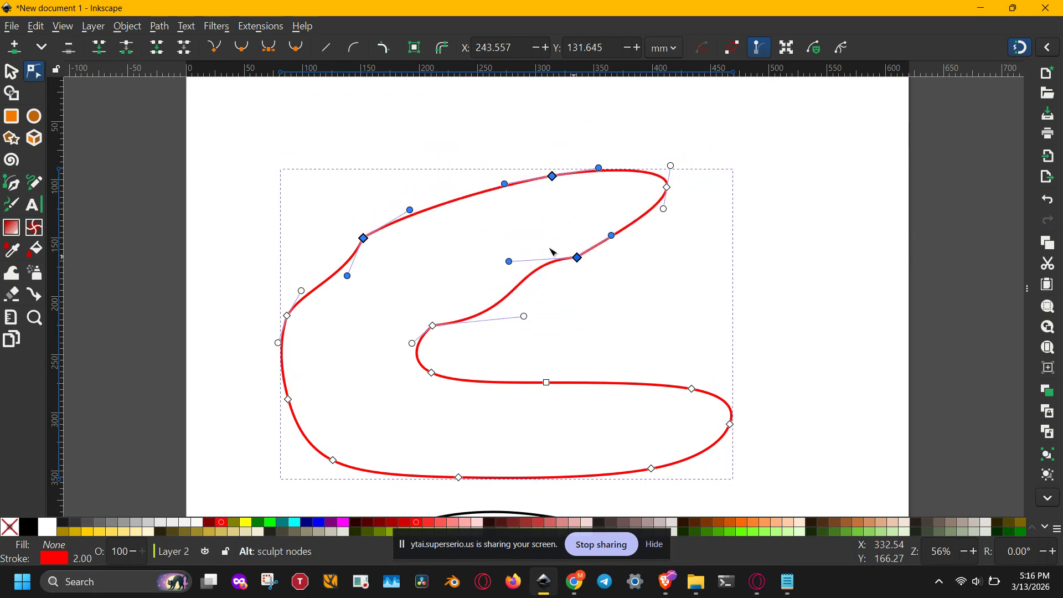
pyautogui.moveTo(363, 237); pyautogui.dragTo(374, 202)
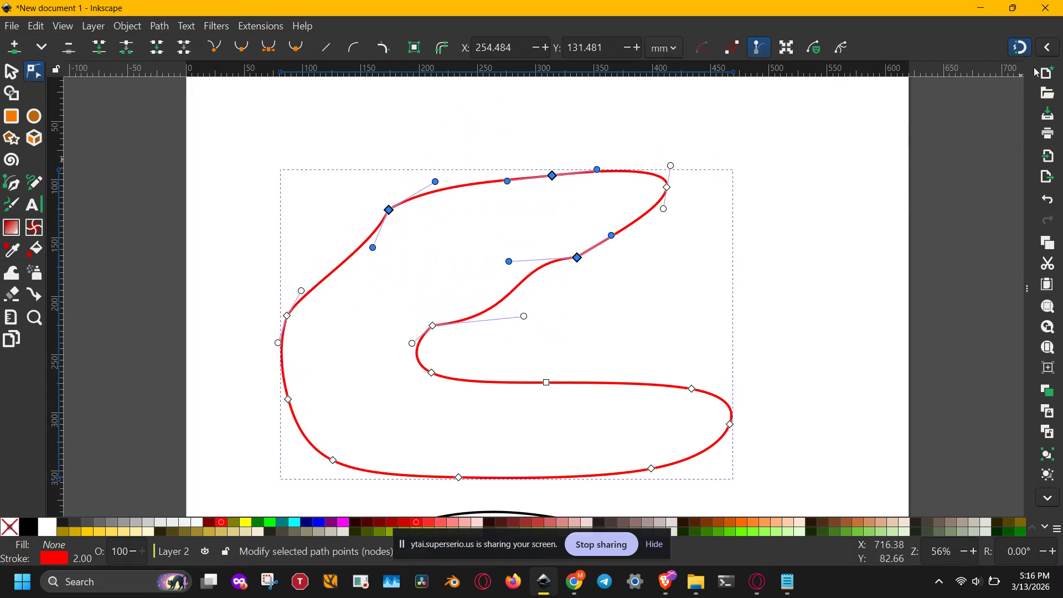
pyautogui.click(1028, 52)
pyautogui.click(710, 249)
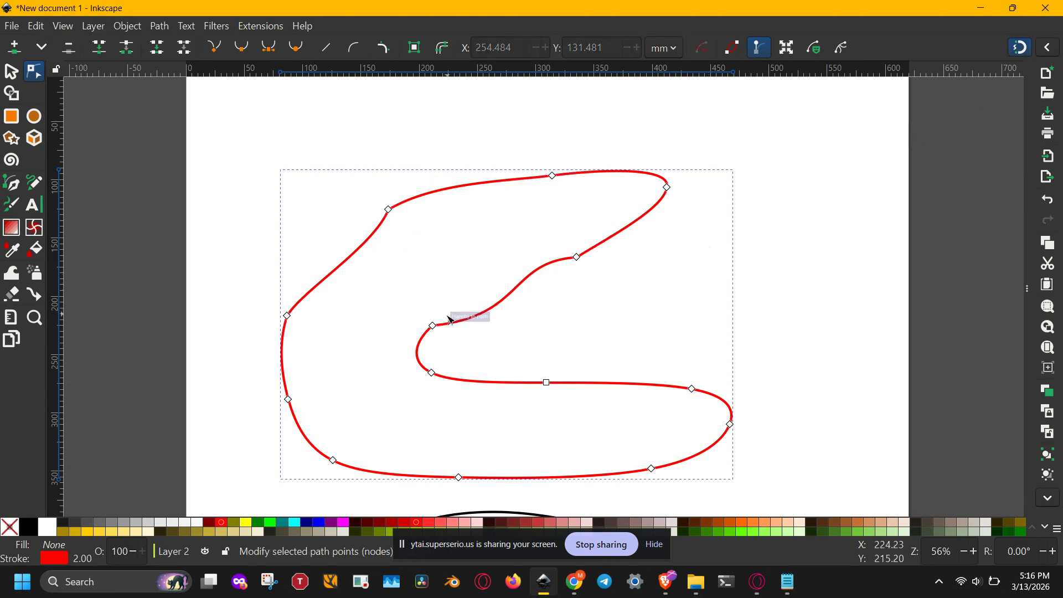
# Step: Select the upper node of the inner bend, box-select the three nodes around the bend, and clear the selection
pyautogui.click(432, 326)
pyautogui.click(653, 336)
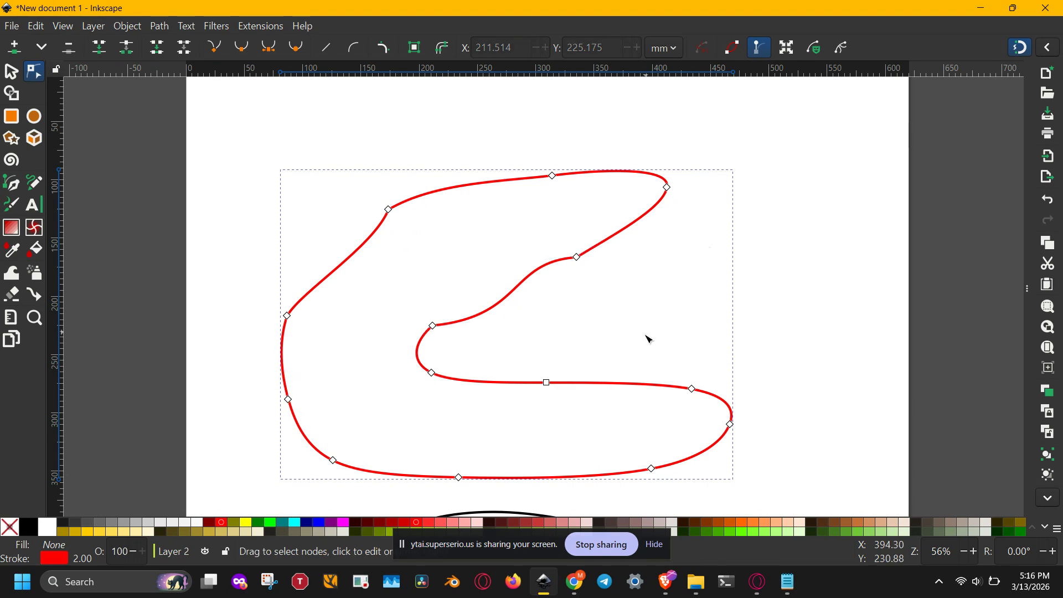
pyautogui.moveTo(390, 284); pyautogui.dragTo(583, 411)
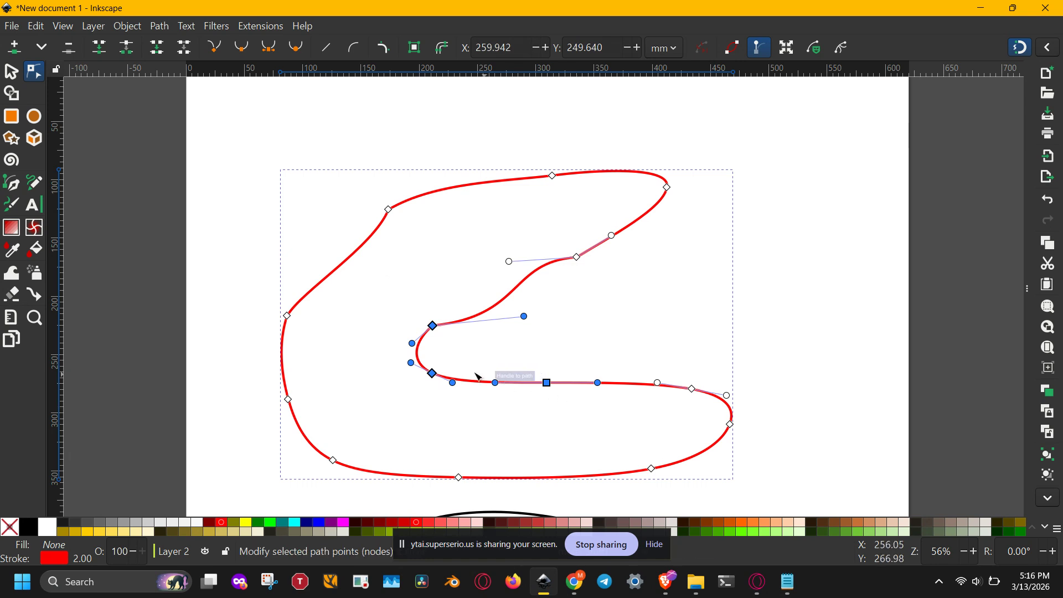
pyautogui.click(520, 355)
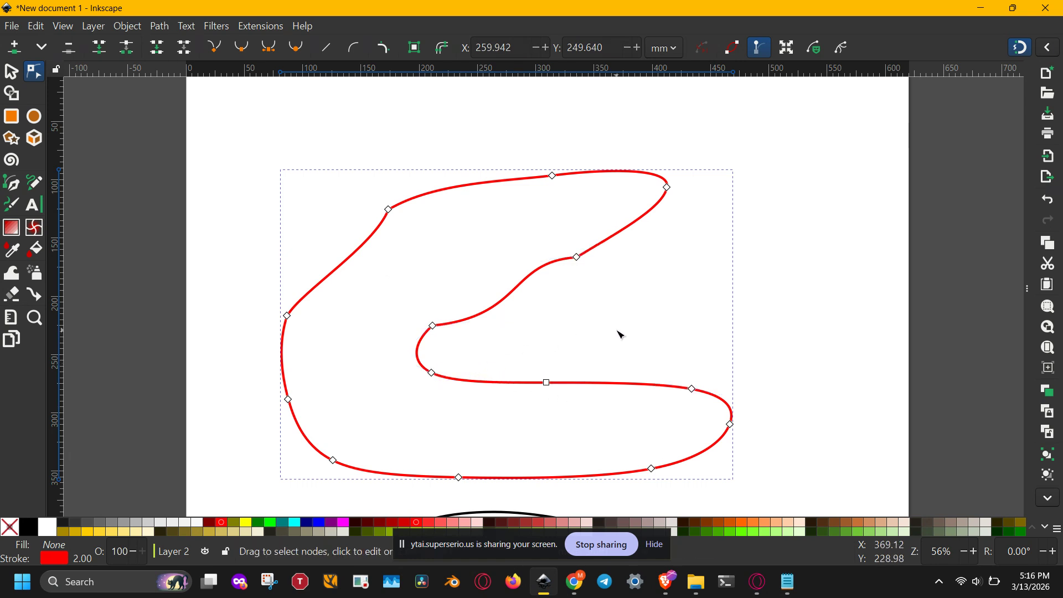
# Step: Select nodes around the inner bend and lower arm by drawing a freehand selection line over the outline
pyautogui.moveTo(571, 306)
pyautogui.mouseDown()
pyautogui.moveTo(520, 280)
pyautogui.moveTo(449, 282)
pyautogui.mouseUp()
pyautogui.moveTo(401, 333)
pyautogui.mouseDown()
pyautogui.moveTo(403, 363)
pyautogui.moveTo(427, 392)
pyautogui.mouseUp()
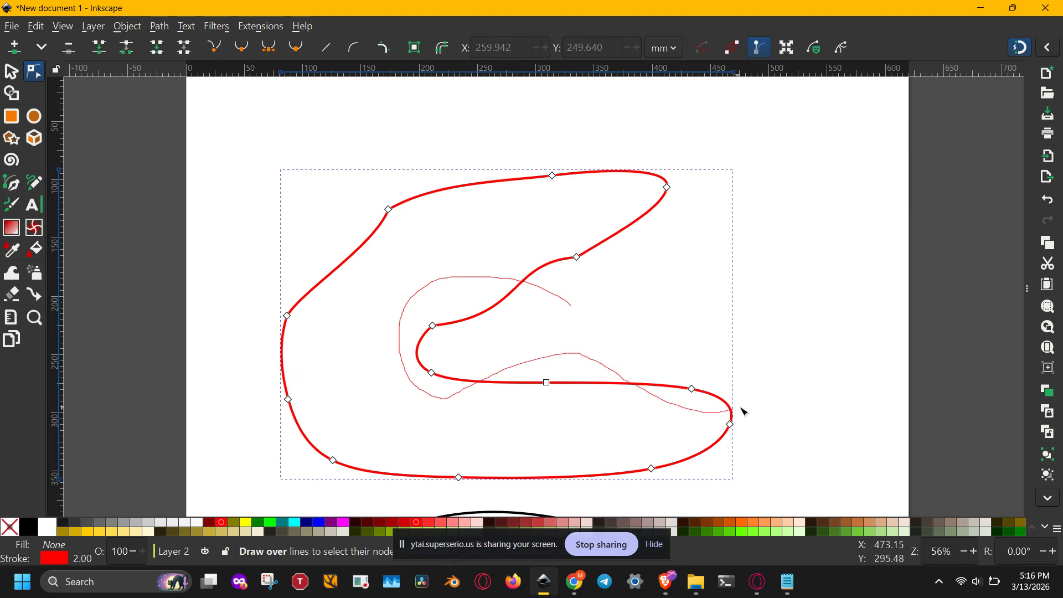
pyautogui.moveTo(653, 317)
pyautogui.mouseDown()
pyautogui.moveTo(606, 301)
pyautogui.moveTo(573, 230)
pyautogui.moveTo(558, 234)
pyautogui.moveTo(554, 299)
pyautogui.mouseUp()
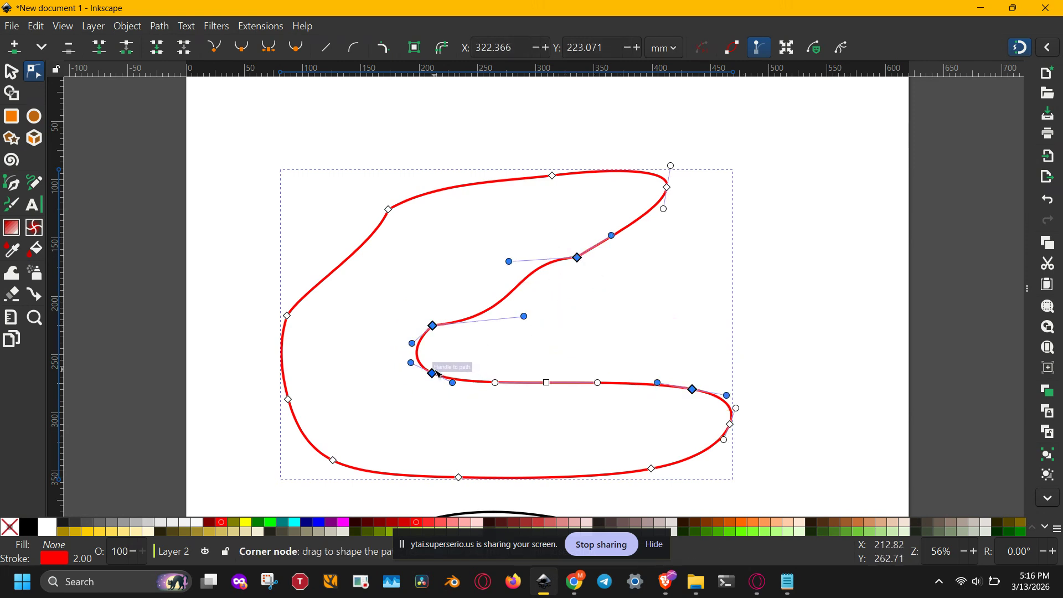
# Step: Select all nodes of the red path, box-select its lower nodes, reselect all nodes, and clear the selection
pyautogui.hotkey('ctrl', 'a')
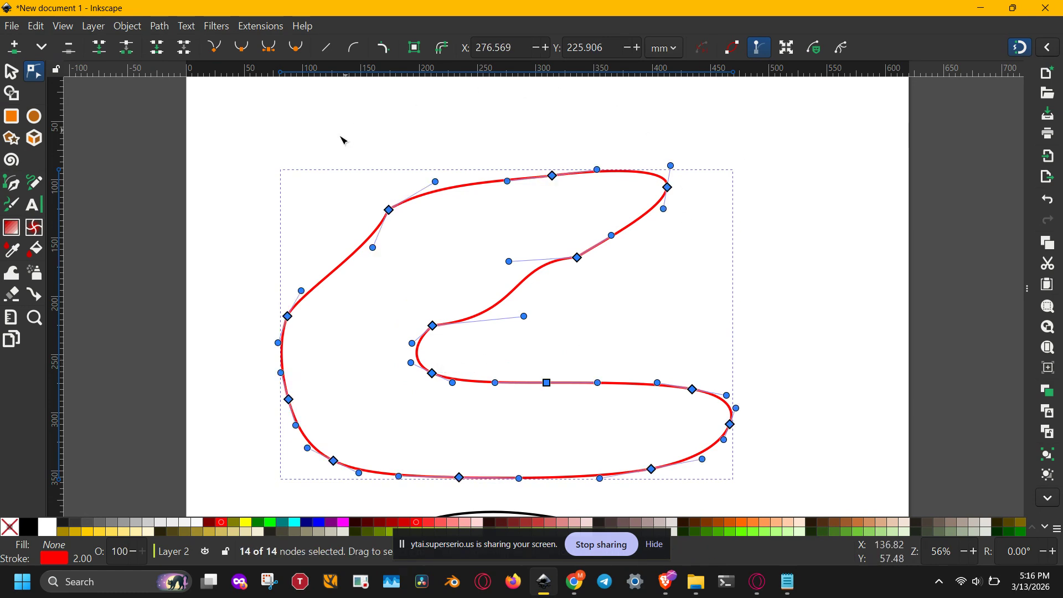
pyautogui.moveTo(372, 430); pyautogui.dragTo(715, 424)
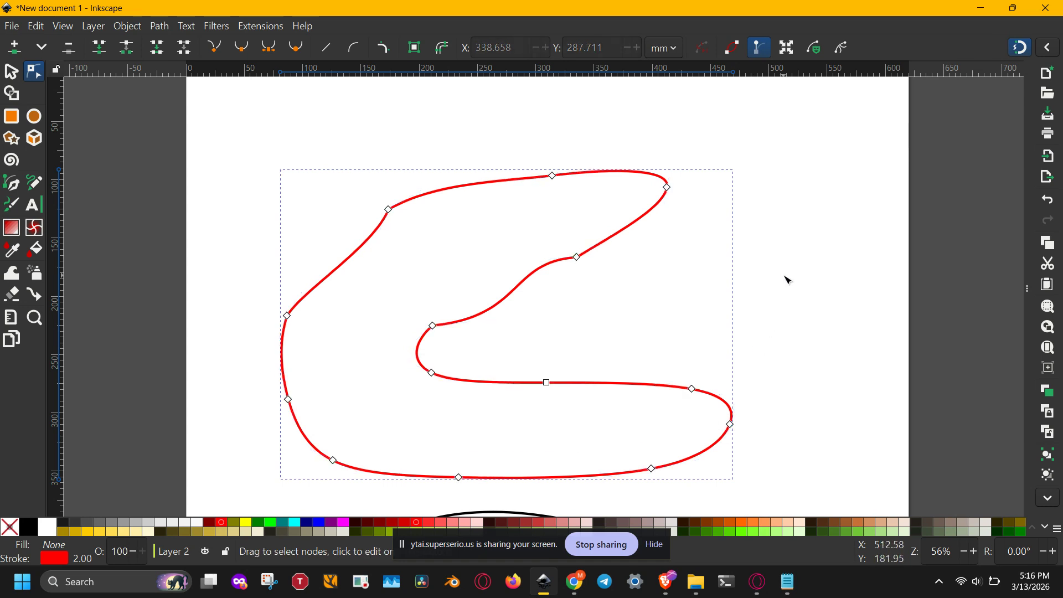
pyautogui.hotkey('ctrl', 'a')
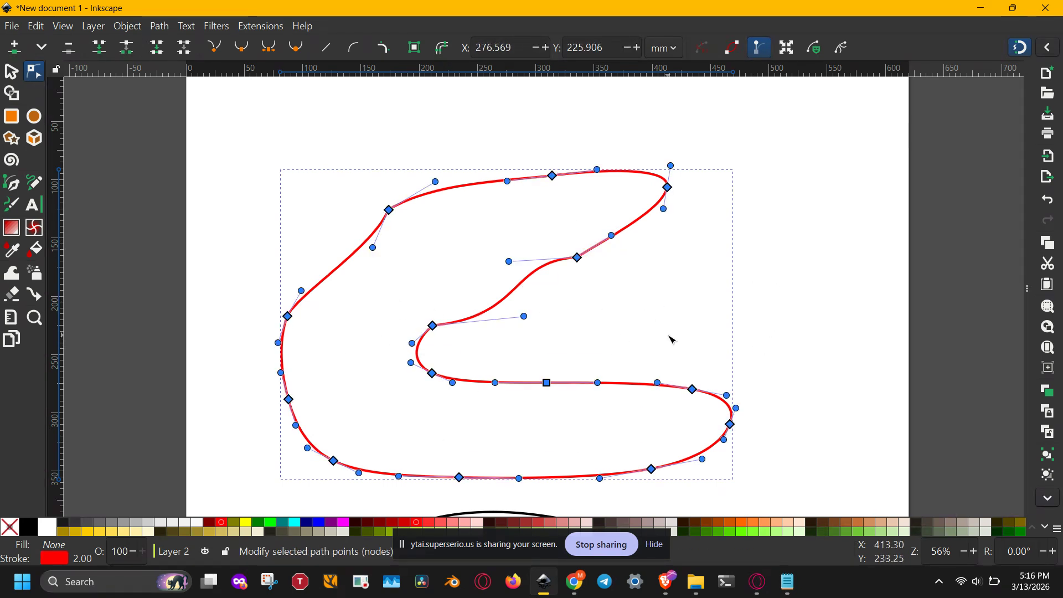
pyautogui.press('Escape')
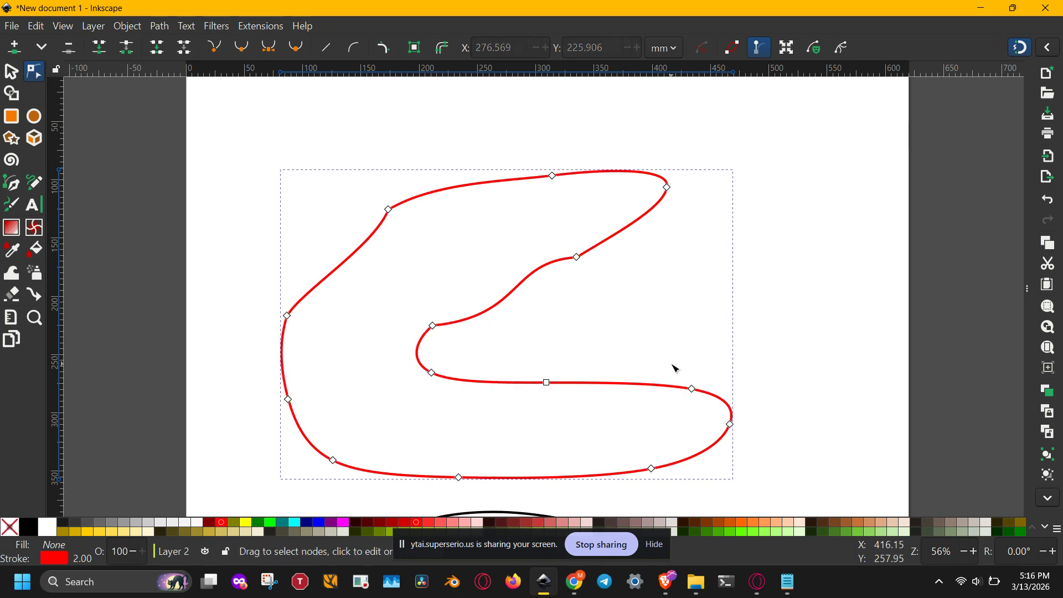